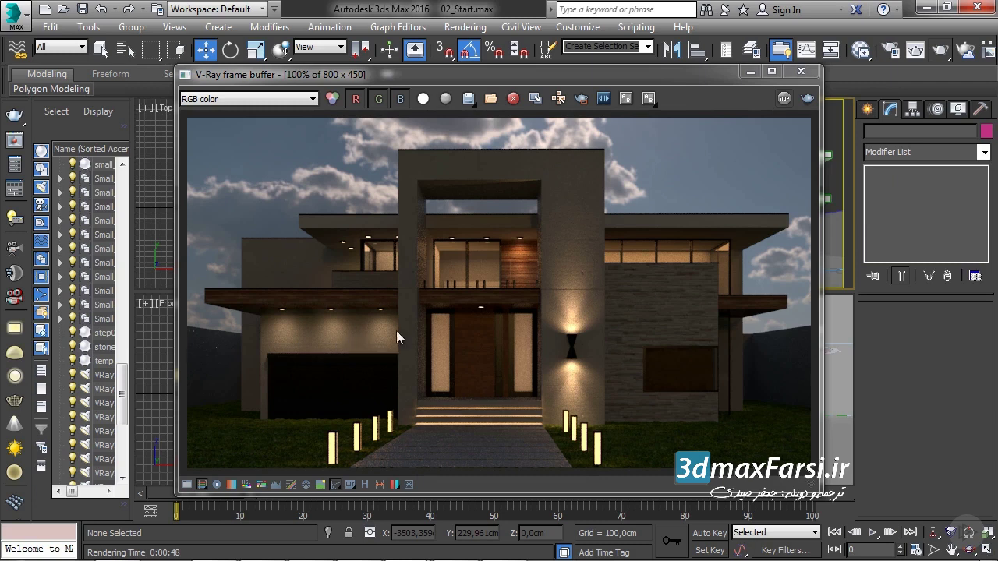
# Step: Minimize the V-Ray frame buffer, select center_structure01 and apply a UVW Map modifier
pyautogui.click(749, 75)
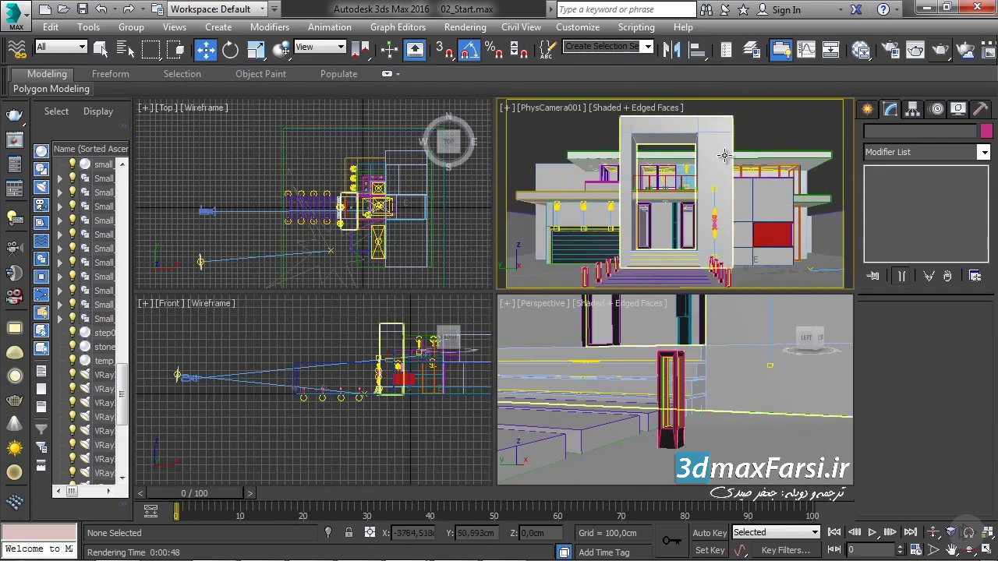
pyautogui.click(724, 155)
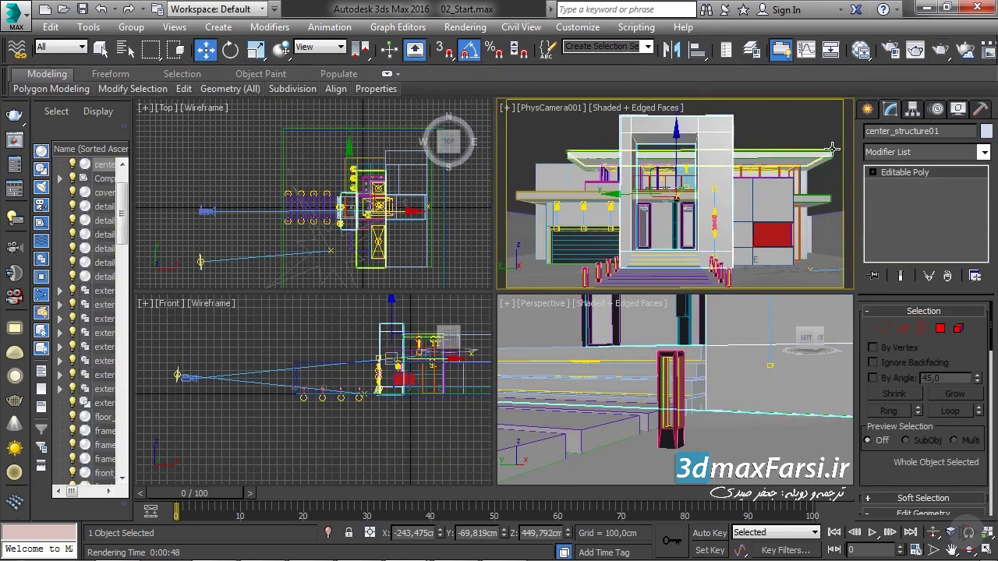
pyautogui.click(961, 153)
pyautogui.scroll(-1, 947, 187)
pyautogui.scroll(-2, 935, 218)
pyautogui.scroll(-10, 931, 219)
pyautogui.scroll(-3, 920, 258)
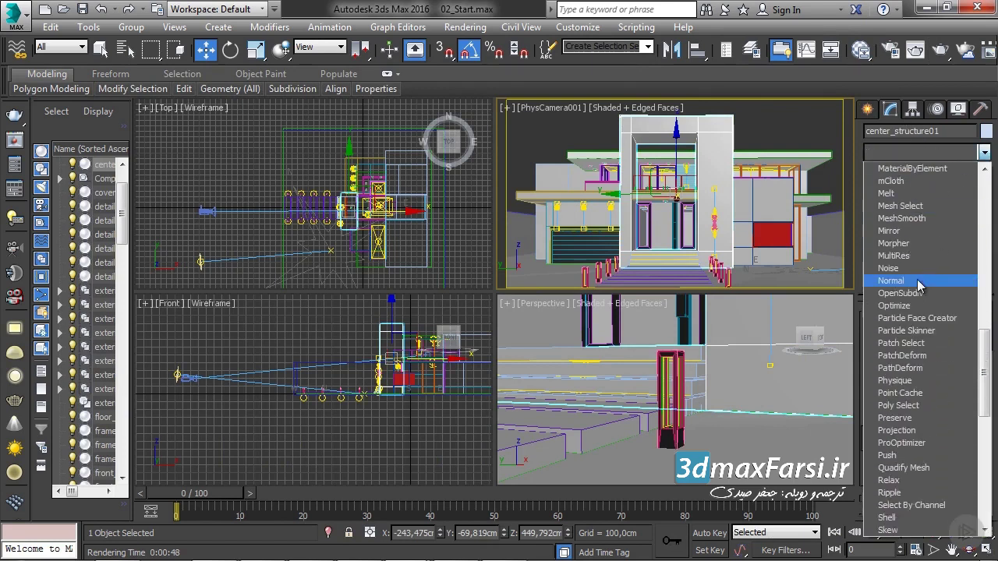
pyautogui.scroll(-3, 920, 285)
pyautogui.scroll(-2, 919, 312)
pyautogui.scroll(-3, 916, 327)
pyautogui.scroll(-3, 917, 339)
pyautogui.scroll(-1, 917, 339)
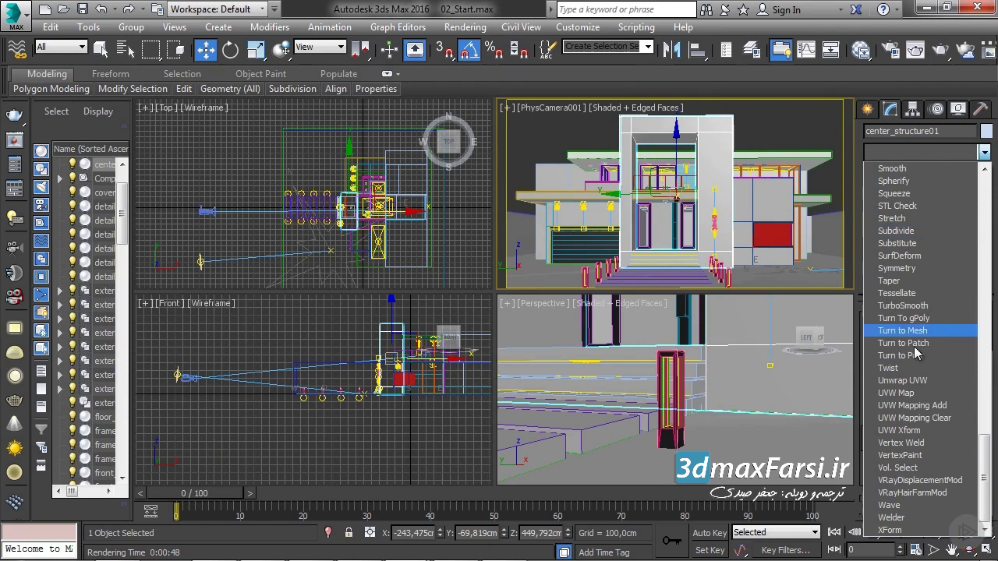
pyautogui.click(904, 395)
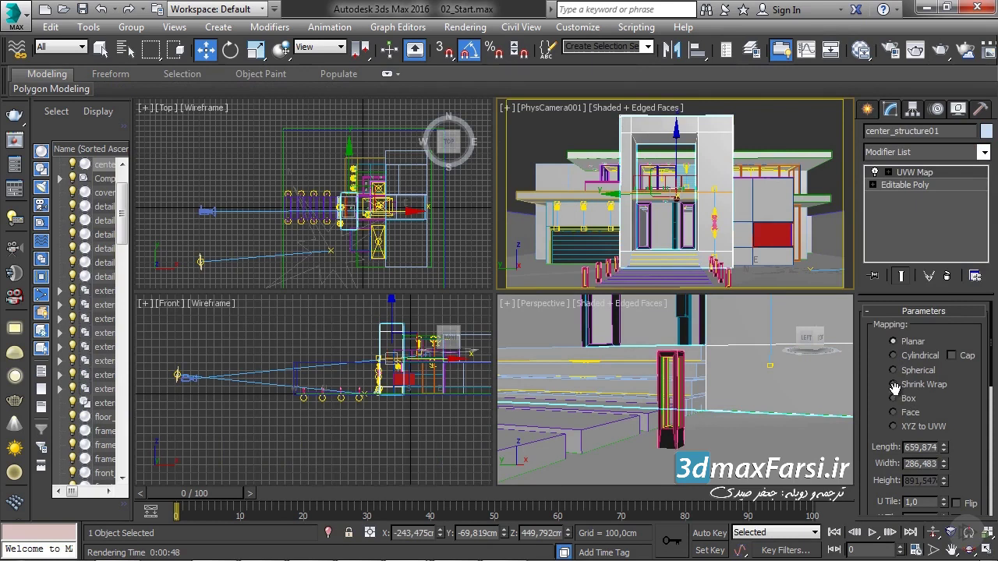
# Step: Set the UVW Map to Box projection with length, width and height of 500 cm
pyautogui.click(895, 398)
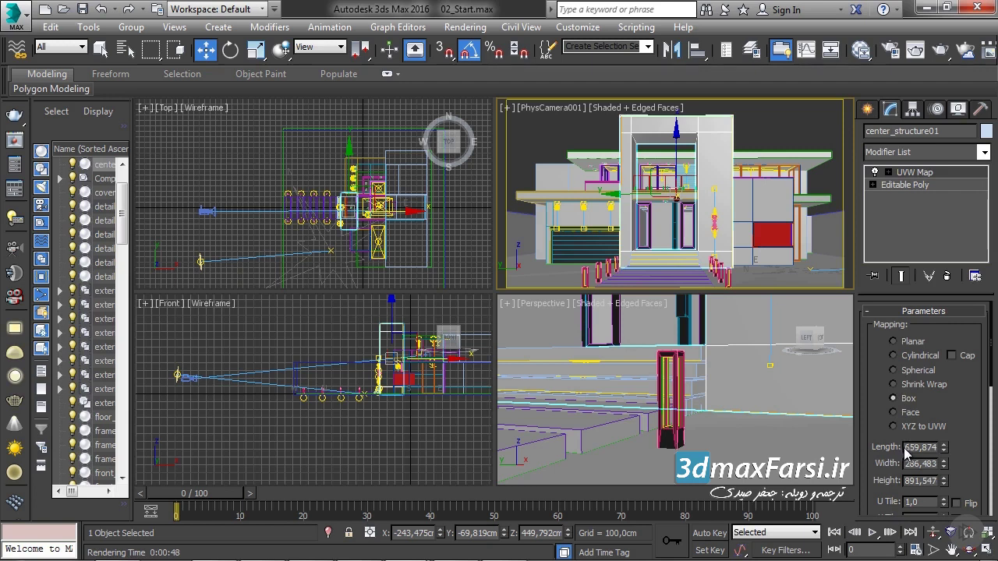
pyautogui.moveTo(906, 448); pyautogui.dragTo(995, 458)
pyautogui.write('500')
pyautogui.press('Return')
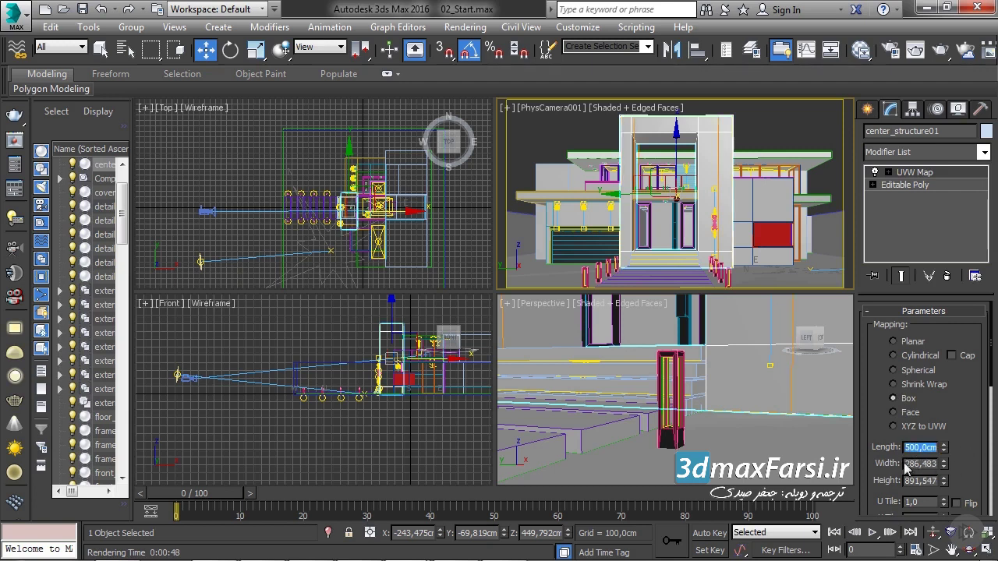
pyautogui.moveTo(905, 463); pyautogui.dragTo(941, 466)
pyautogui.write('500')
pyautogui.press('Return')
pyautogui.moveTo(906, 482); pyautogui.dragTo(939, 481)
pyautogui.write('500')
pyautogui.press('Return')
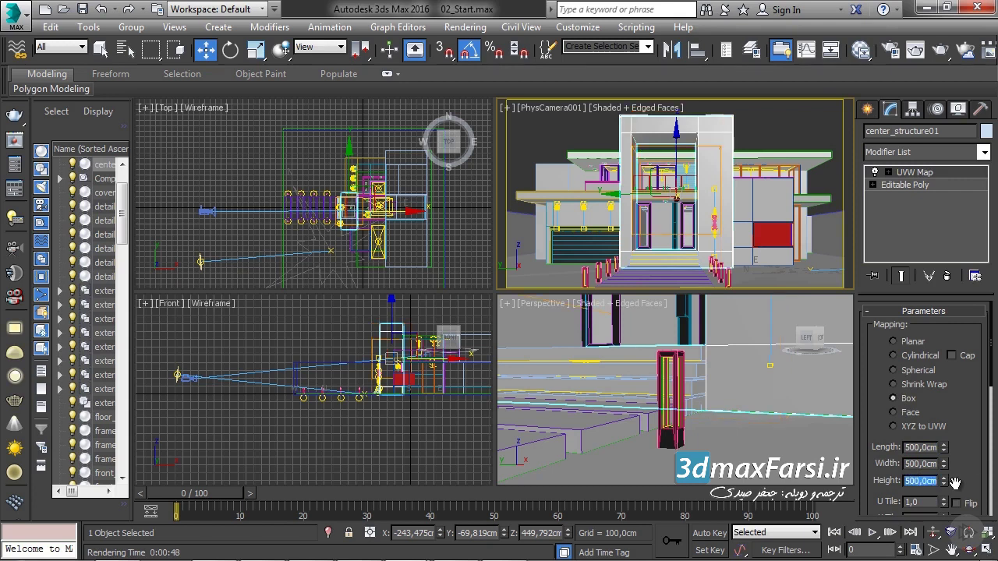
# Step: Shift the UVW Map gizmo slightly to the right, then exit gizmo sub-object mode
pyautogui.click(888, 172)
pyautogui.click(910, 185)
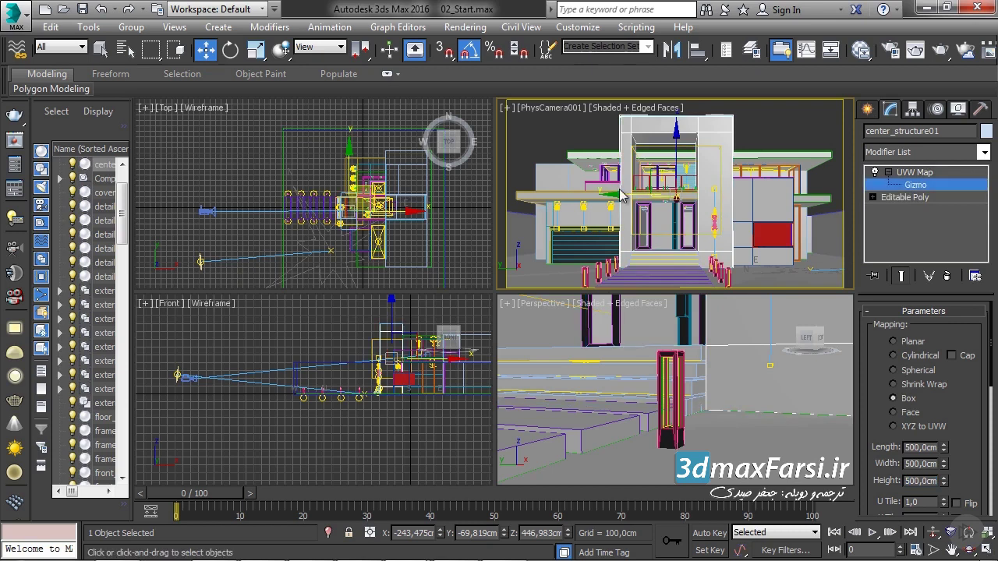
pyautogui.moveTo(622, 195); pyautogui.dragTo(657, 196)
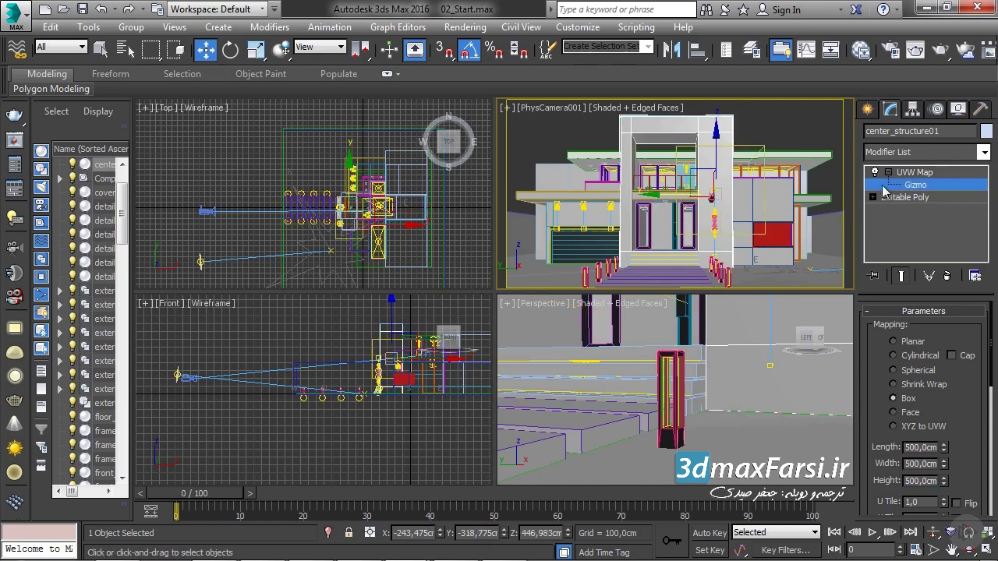
pyautogui.click(914, 175)
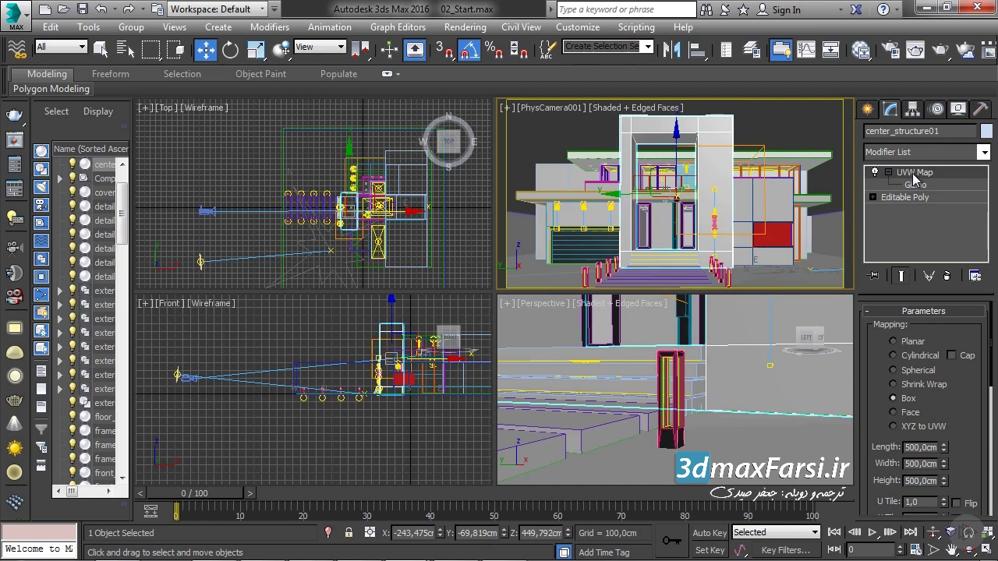
# Step: Copy the UVW Map modifier from center_structure01's modifier stack
pyautogui.click(914, 181)
pyautogui.click(915, 180)
pyautogui.click(888, 172)
pyautogui.rightClick(907, 173)
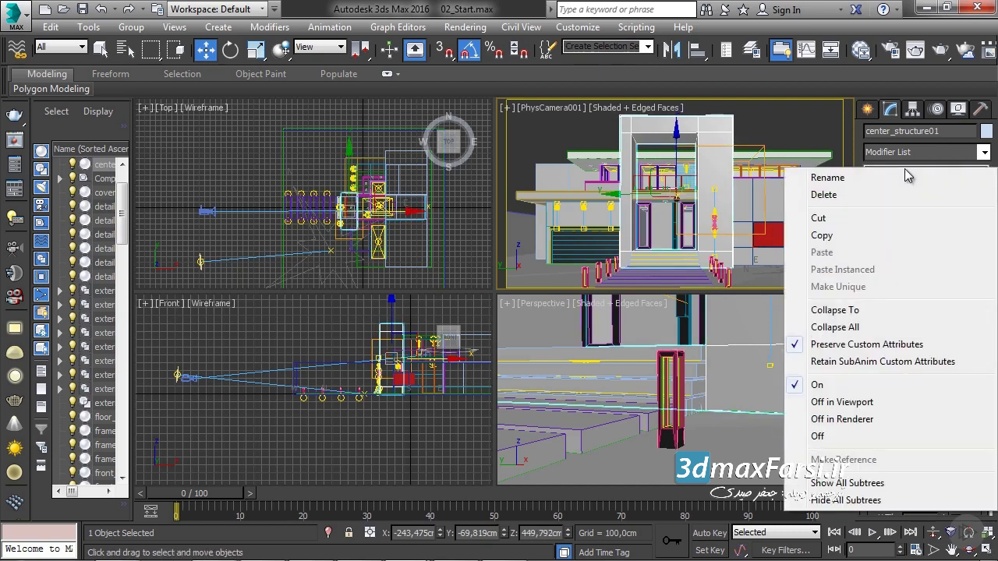
pyautogui.click(827, 238)
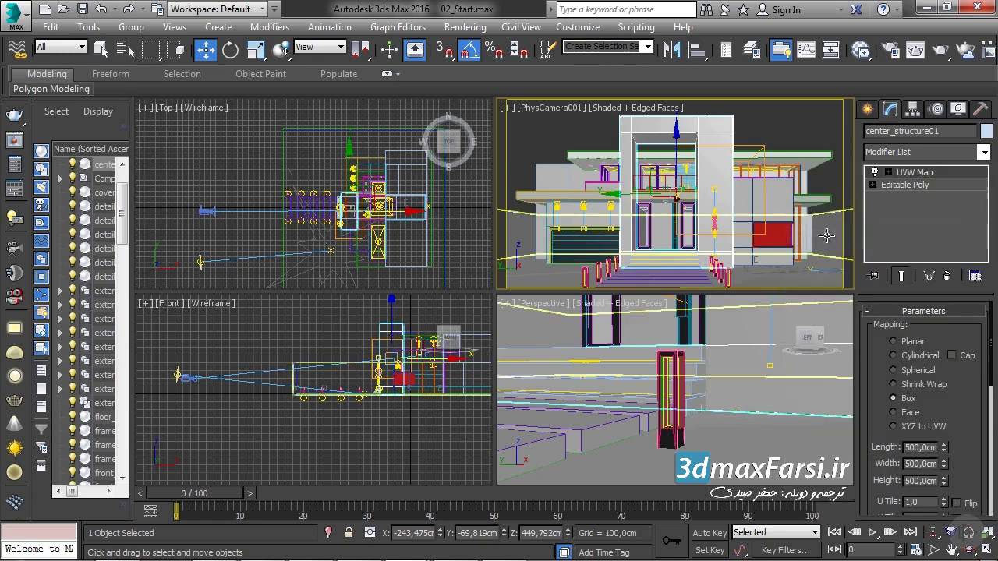
# Step: Paste the UVW Map as an instance onto Back_structure01 and garage01
pyautogui.click(561, 173)
pyautogui.rightClick(941, 173)
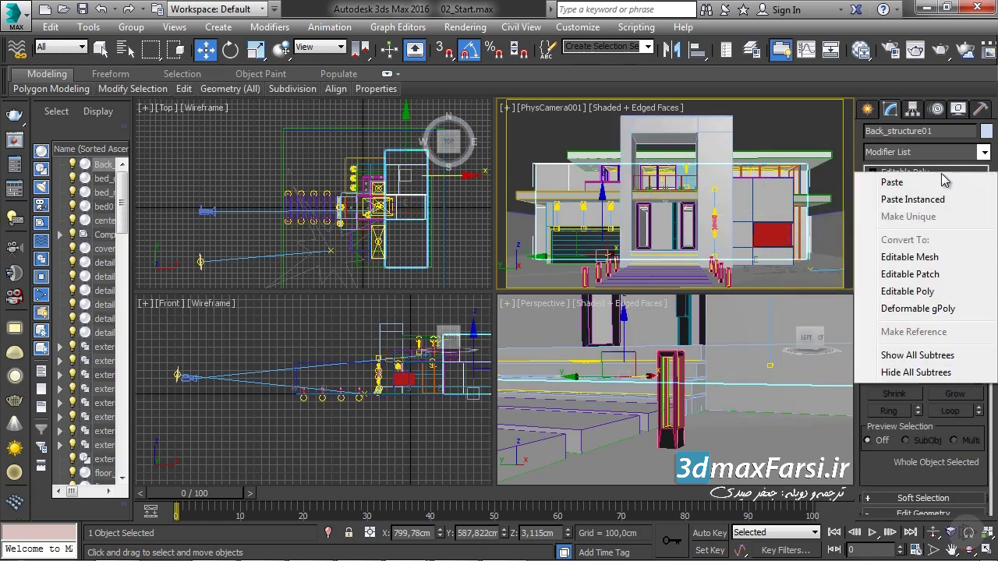
pyautogui.click(914, 199)
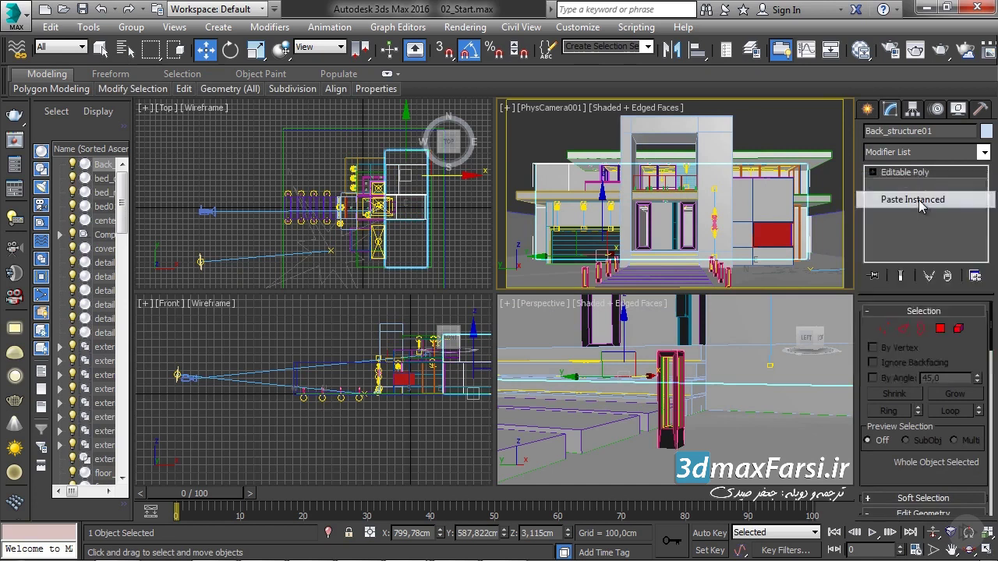
pyautogui.click(562, 219)
pyautogui.rightClick(966, 175)
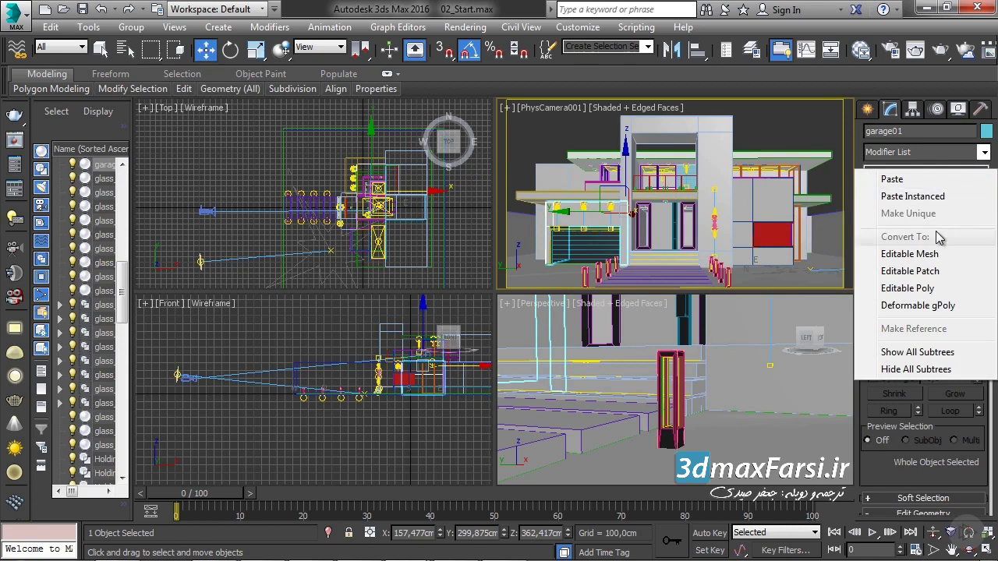
pyautogui.click(941, 195)
# Step: Paste the instanced UVW Map onto external_wall01, then clear the selection
pyautogui.click(809, 235)
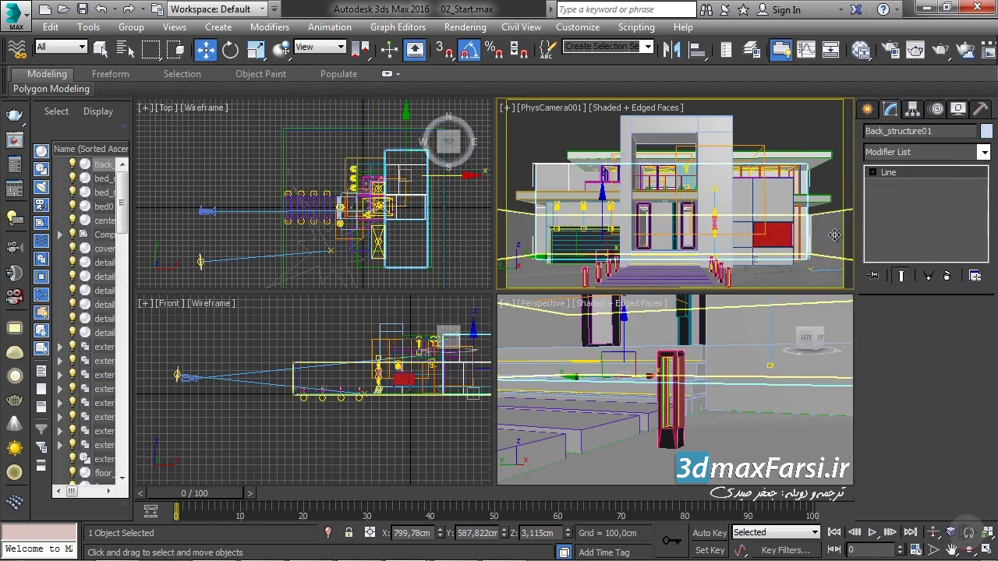
pyautogui.click(834, 234)
pyautogui.rightClick(945, 173)
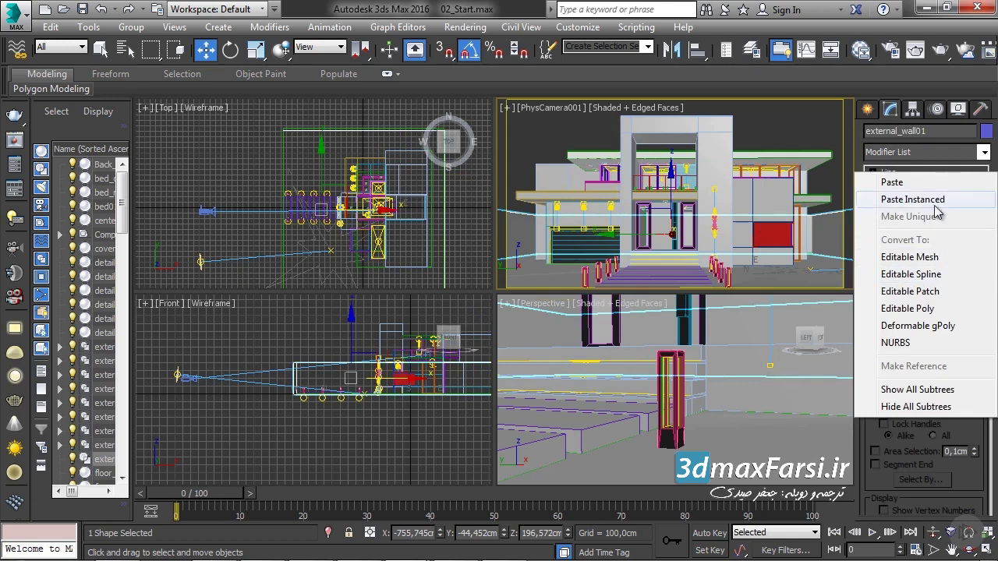
pyautogui.click(914, 199)
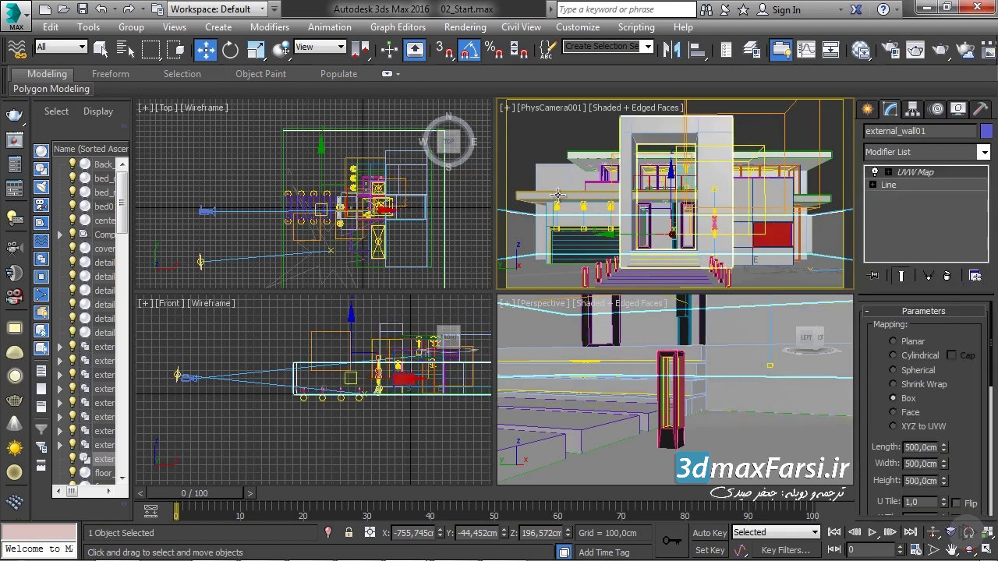
pyautogui.click(539, 225)
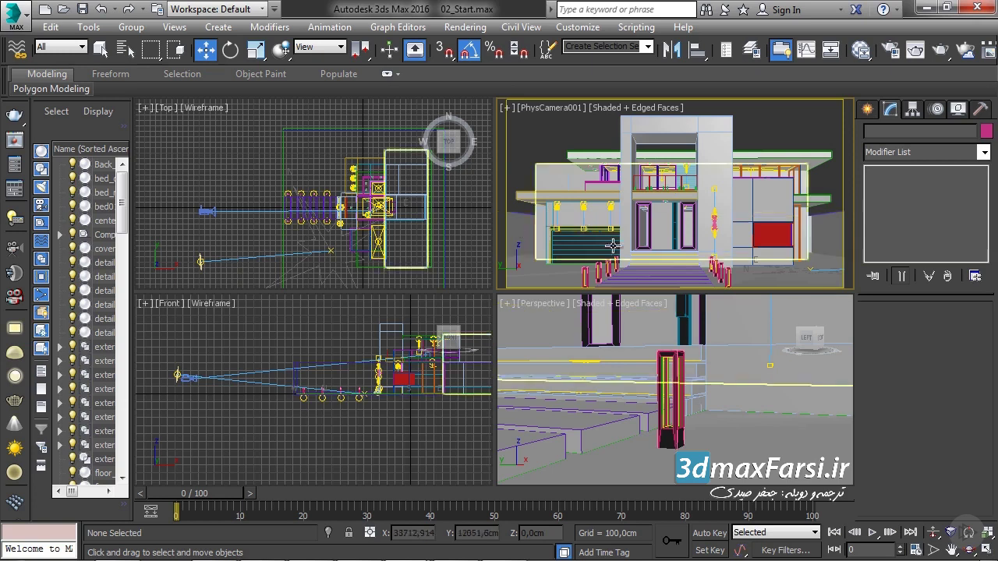
pyautogui.click(604, 219)
pyautogui.click(550, 155)
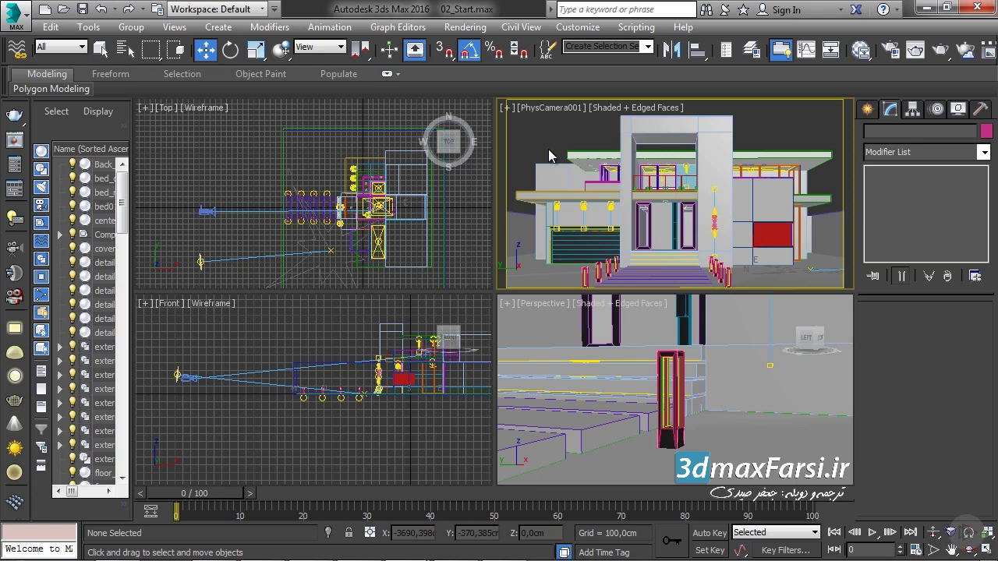
# Step: In Rendering > Environment, lower the V-Ray Exposure Control exposure value to 0,7
pyautogui.click(479, 26)
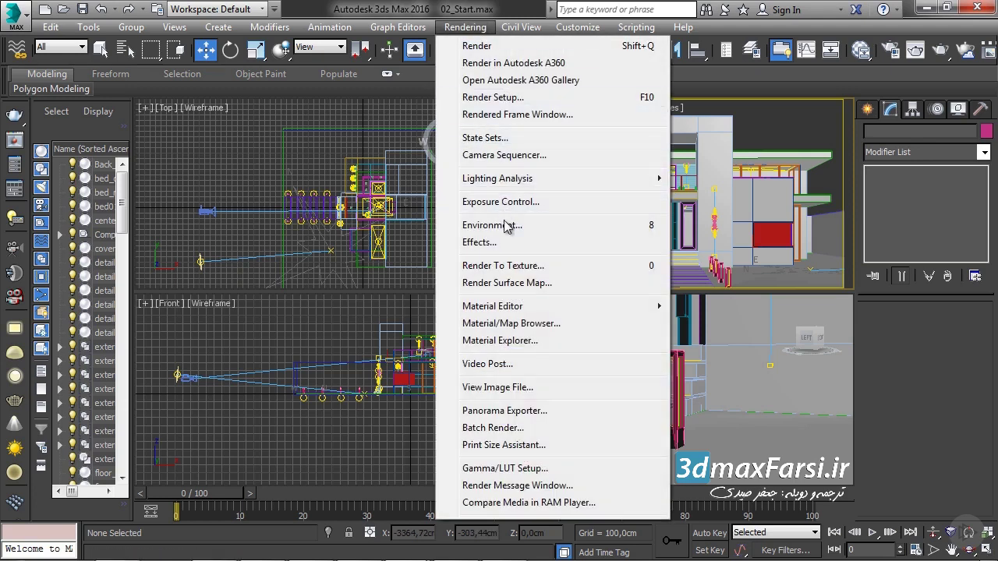
pyautogui.click(503, 225)
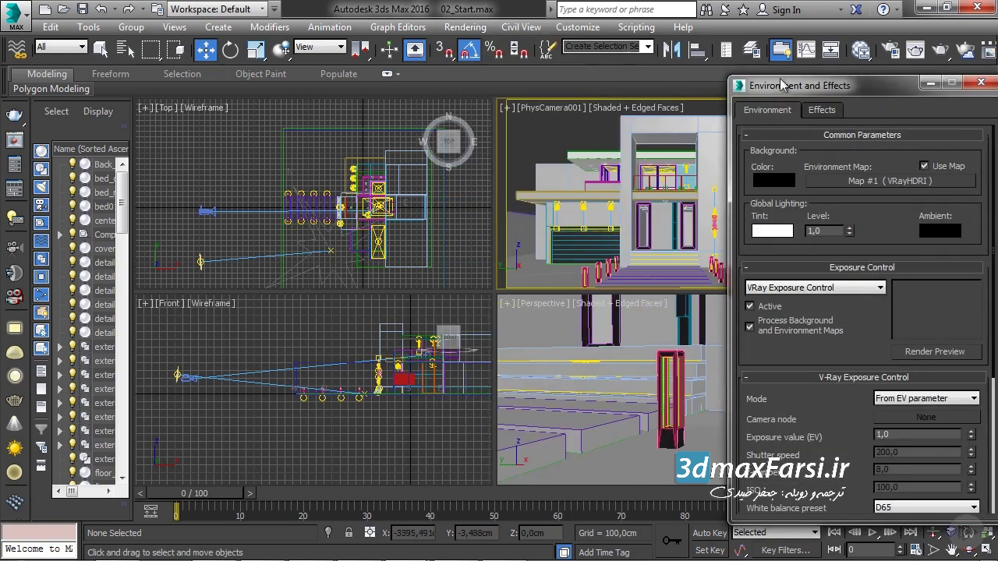
pyautogui.moveTo(783, 92); pyautogui.dragTo(316, 17)
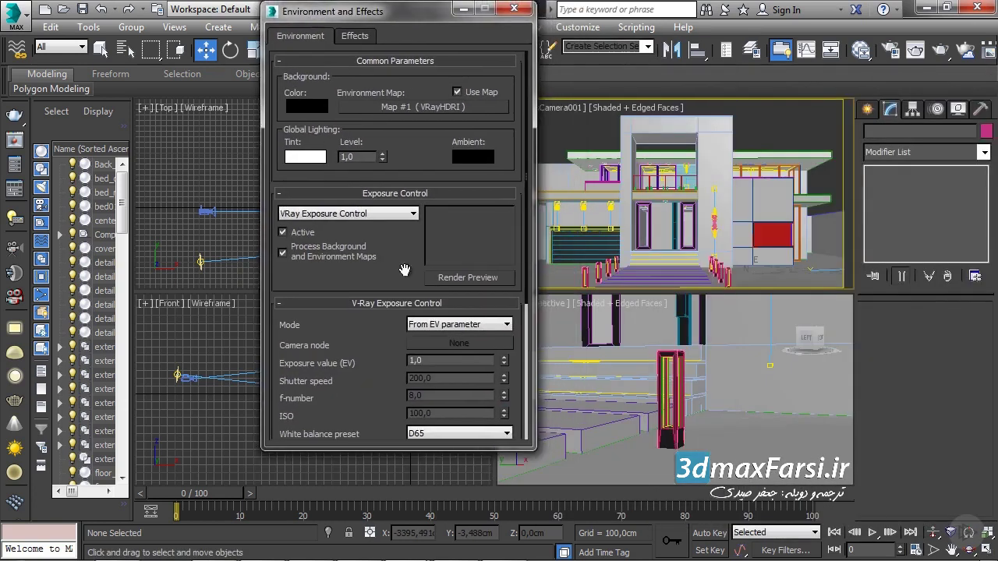
pyautogui.doubleClick(437, 362)
pyautogui.write('0,7')
pyautogui.press('Return')
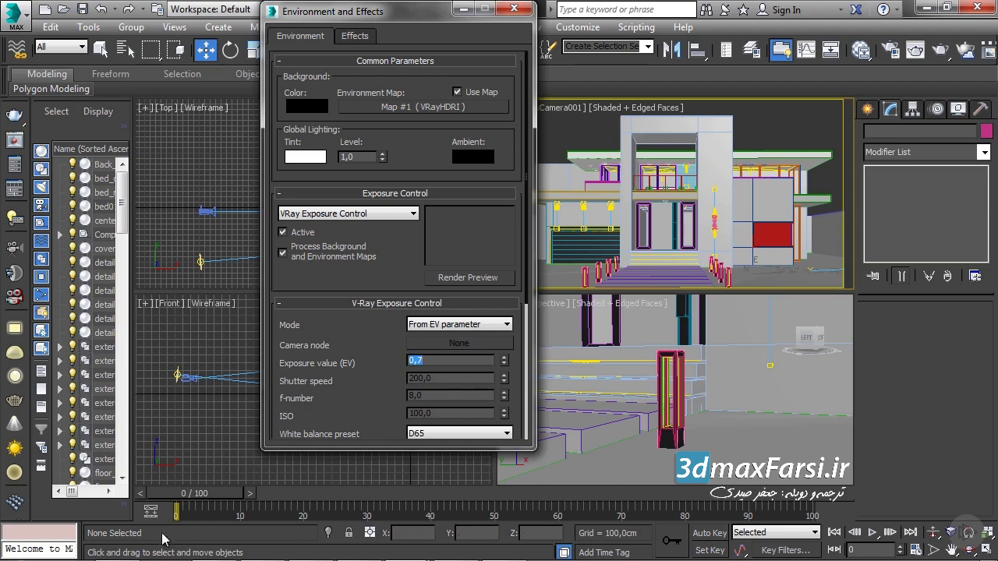
# Step: Render the camera view in V-Ray and bring the frame buffer forward
pyautogui.click(950, 54)
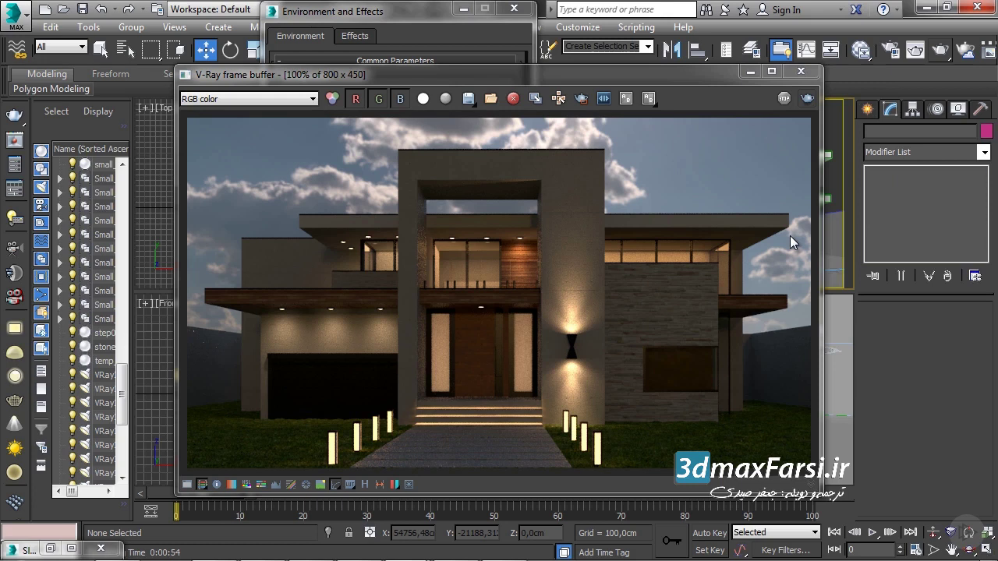
pyautogui.click(639, 323)
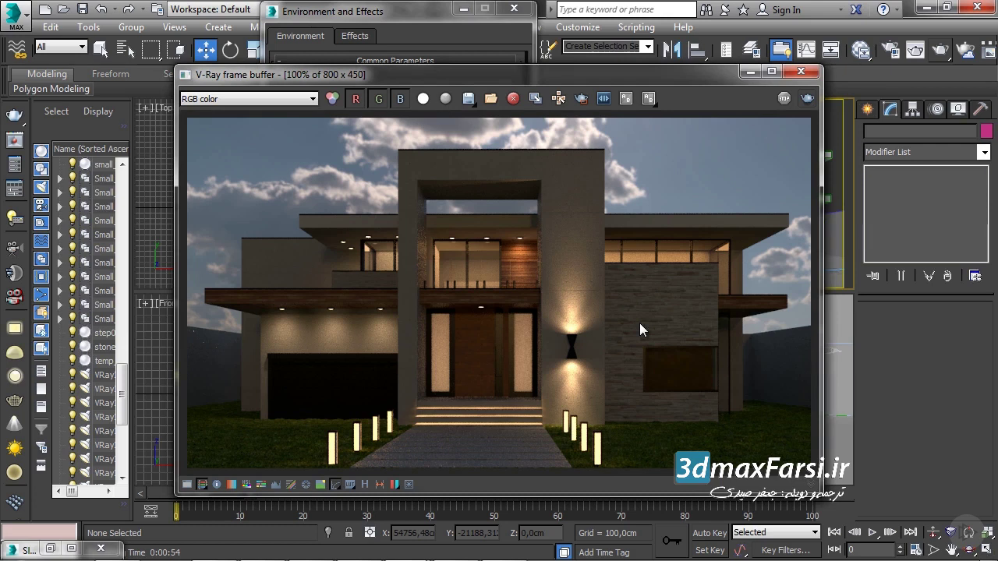
pyautogui.scroll(1, 638, 323)
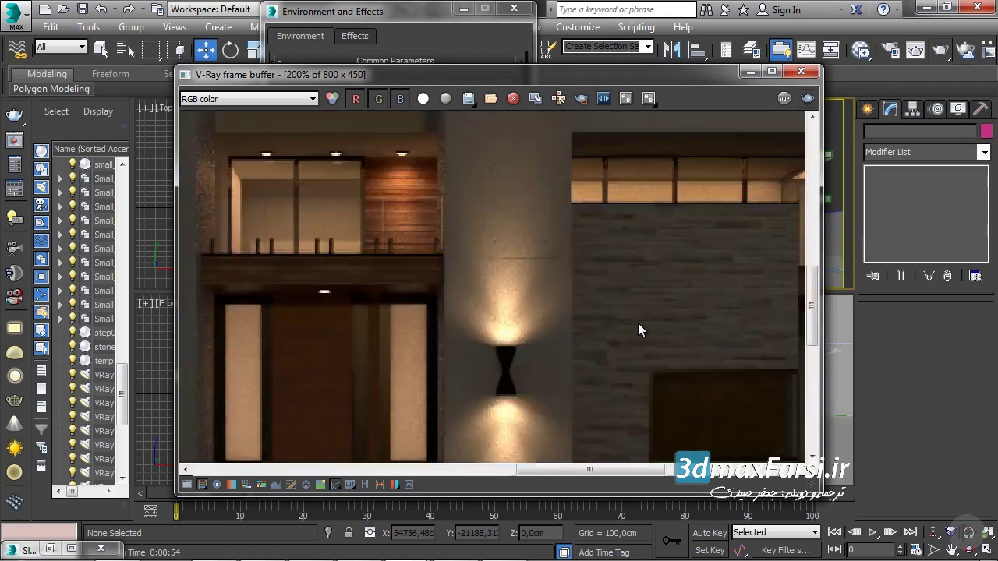
pyautogui.scroll(1, 518, 289)
pyautogui.scroll(-1, 355, 236)
# Step: Inspect noise around the entrance door, wall lamp and garden lights, then close the render
pyautogui.moveTo(355, 236)
pyautogui.mouseDown(button='middle')
pyautogui.moveTo(428, 255)
pyautogui.moveTo(468, 282)
pyautogui.mouseUp(button='middle')
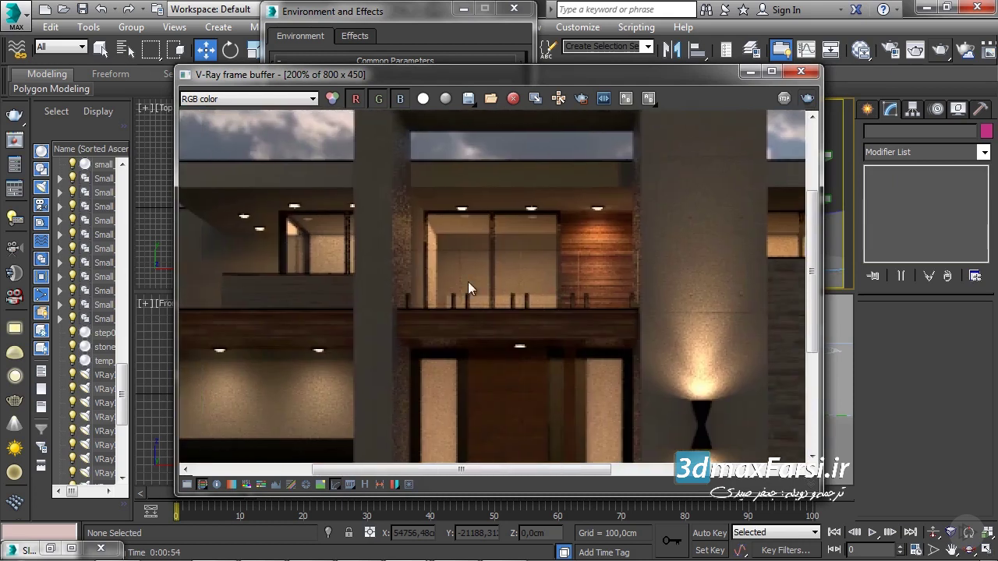
pyautogui.moveTo(629, 329)
pyautogui.mouseDown(button='middle')
pyautogui.moveTo(544, 251)
pyautogui.moveTo(487, 271)
pyautogui.mouseUp(button='middle')
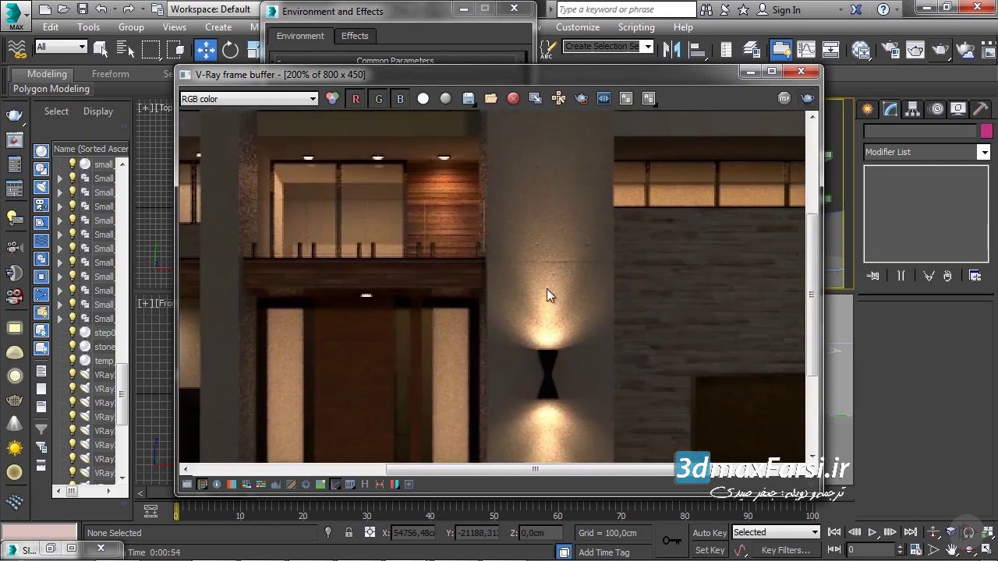
pyautogui.moveTo(492, 371); pyautogui.dragTo(488, 238, button='middle')
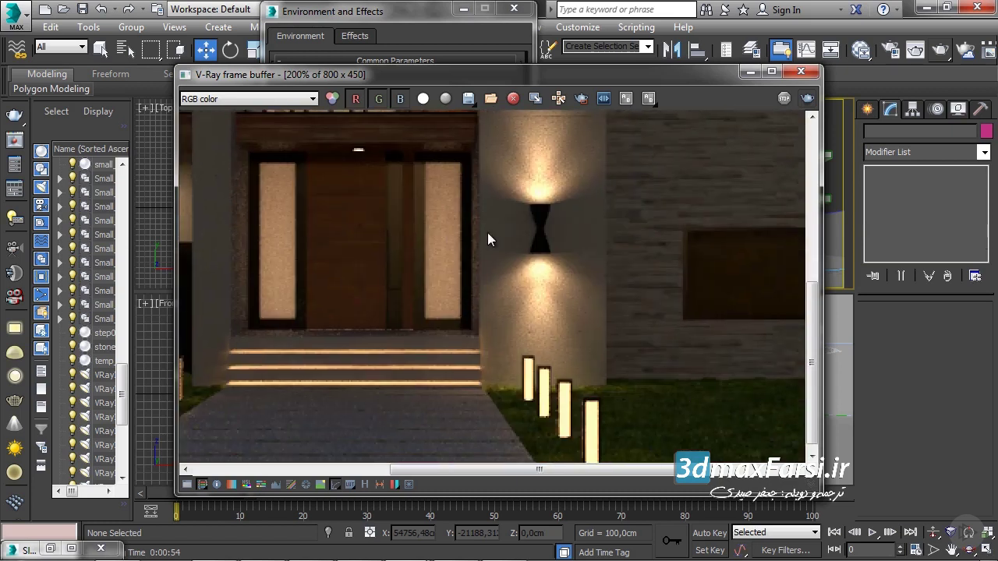
pyautogui.moveTo(322, 293); pyautogui.dragTo(519, 252, button='middle')
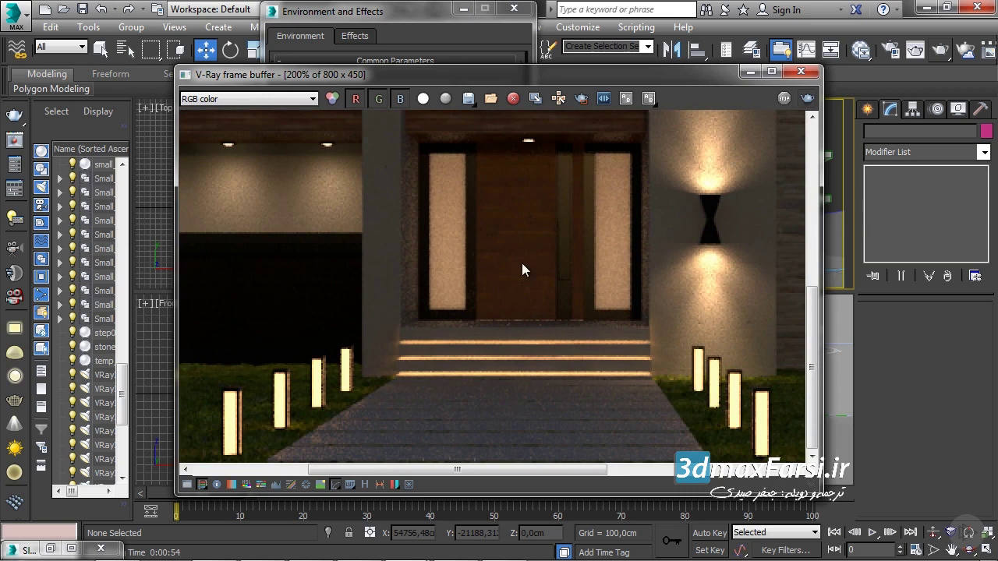
pyautogui.click(801, 71)
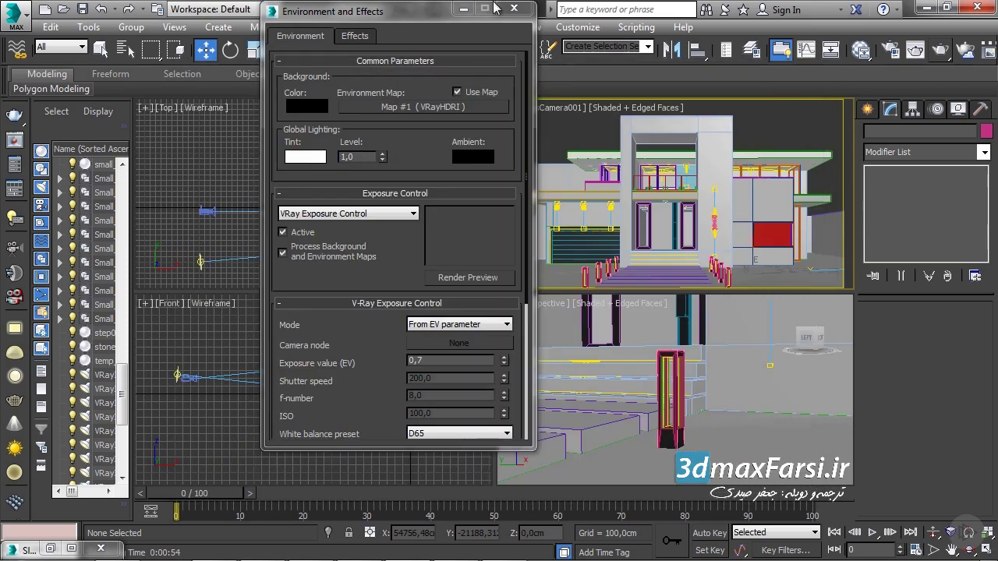
# Step: Close Environment and Effects and set the Selection Filter to Lights
pyautogui.click(512, 9)
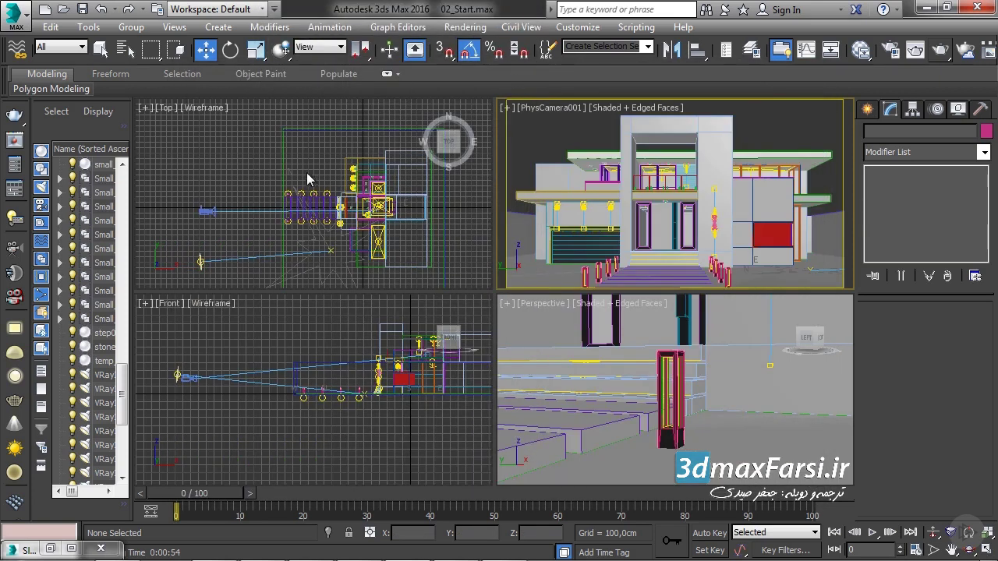
pyautogui.click(65, 51)
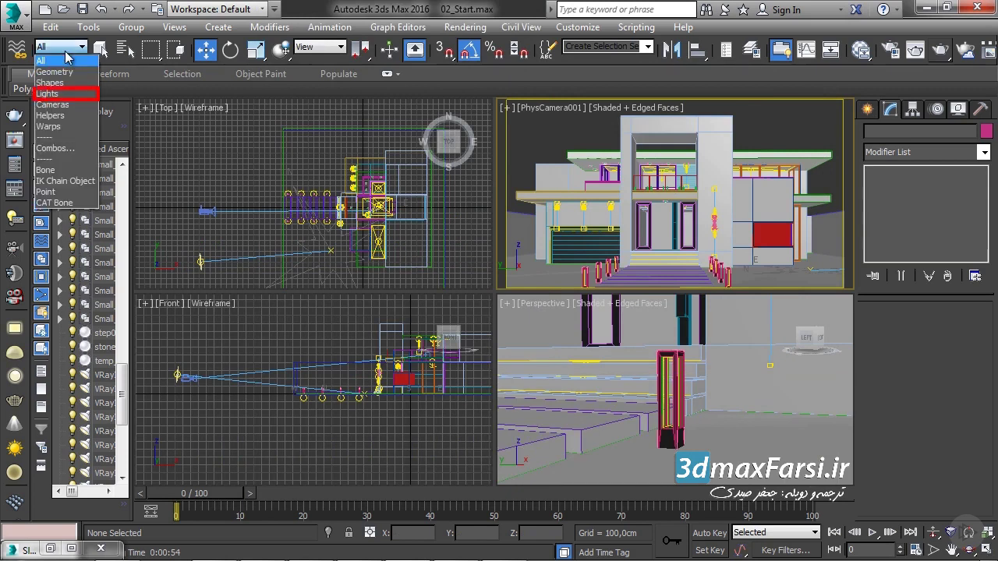
pyautogui.click(45, 93)
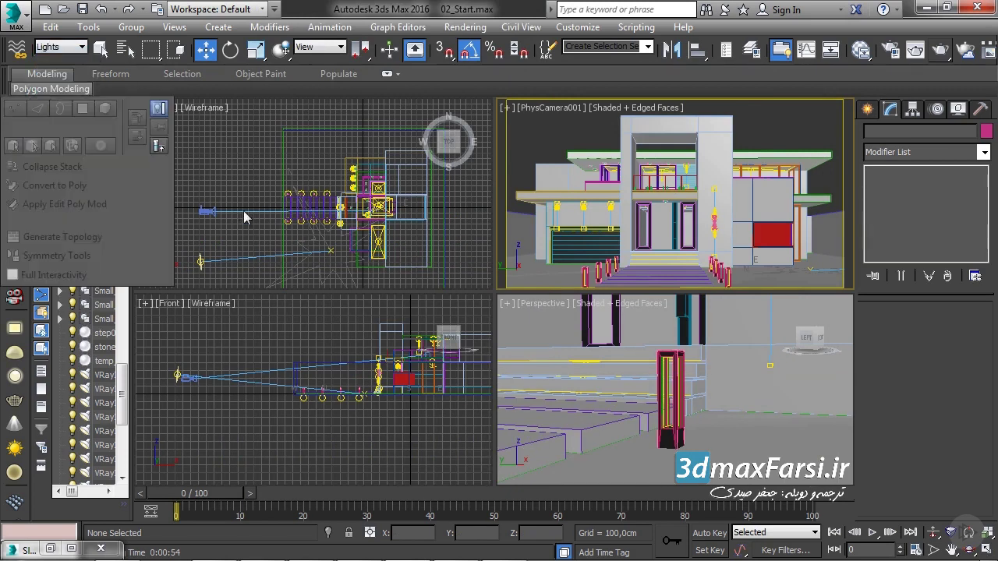
# Step: Test-select the house lights in the Top viewport, clear the selection and zoom in
pyautogui.moveTo(256, 161); pyautogui.dragTo(280, 202)
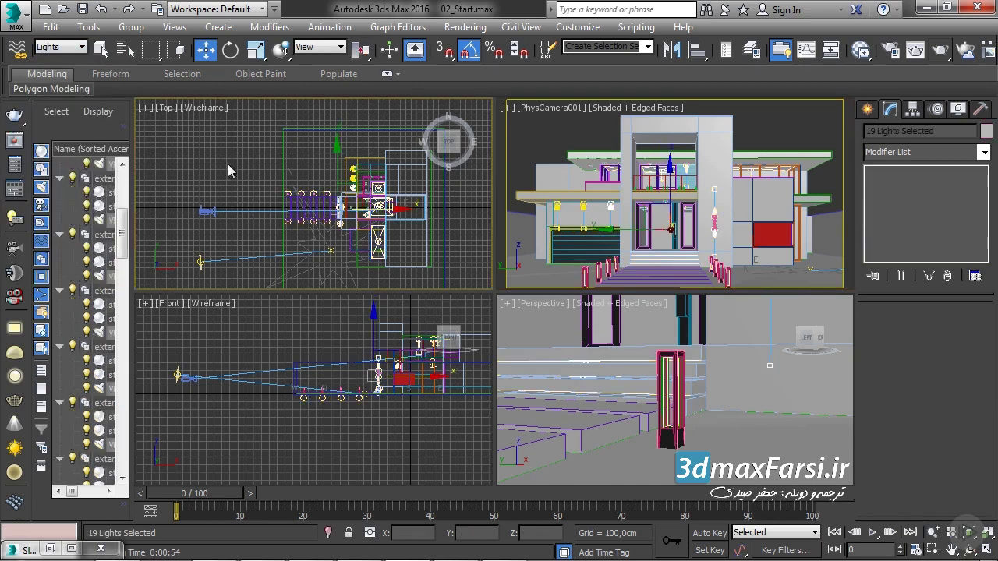
pyautogui.keyDown('alt'); pyautogui.moveTo(227, 162); pyautogui.dragTo(351, 249); pyautogui.keyUp('alt')
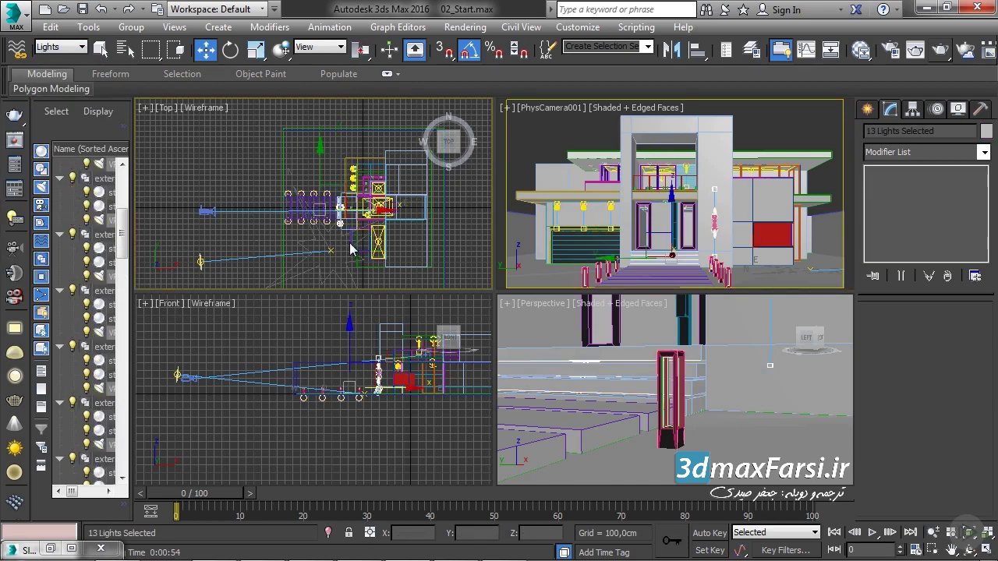
pyautogui.click(351, 249)
pyautogui.scroll(5, 374, 184)
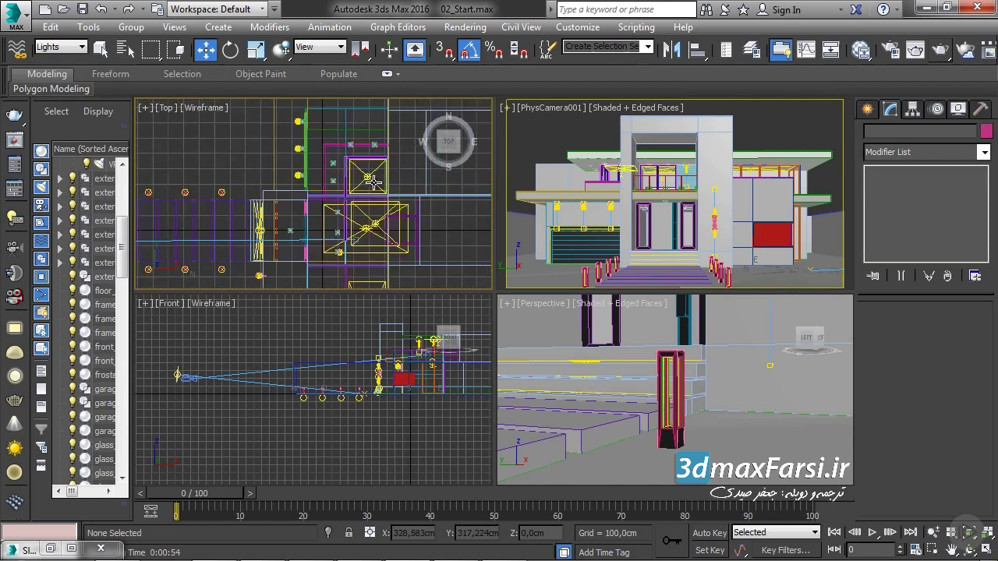
pyautogui.scroll(5, 373, 182)
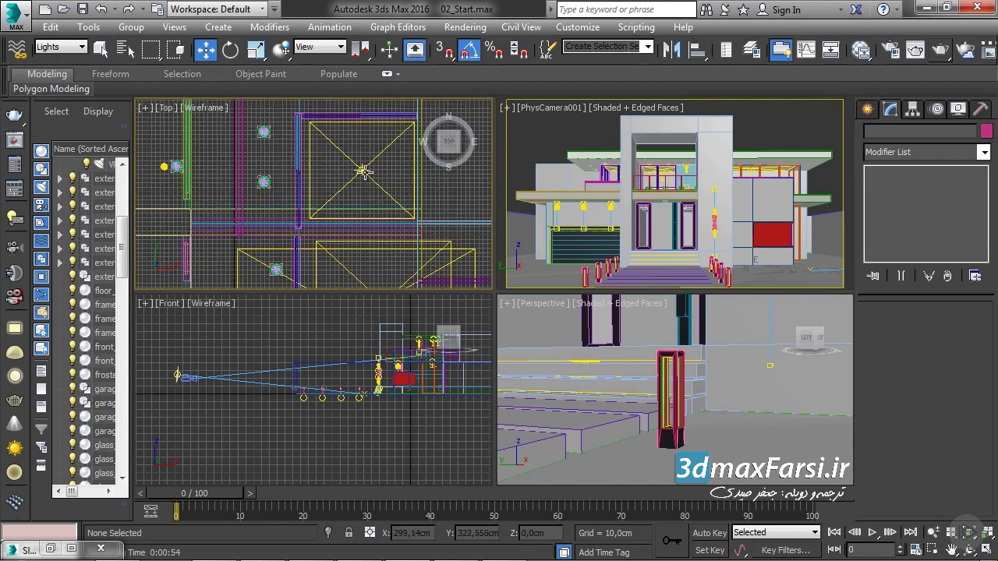
# Step: Set VRayLight003's Sampling Subdivs to 64 and start a test render
pyautogui.click(361, 170)
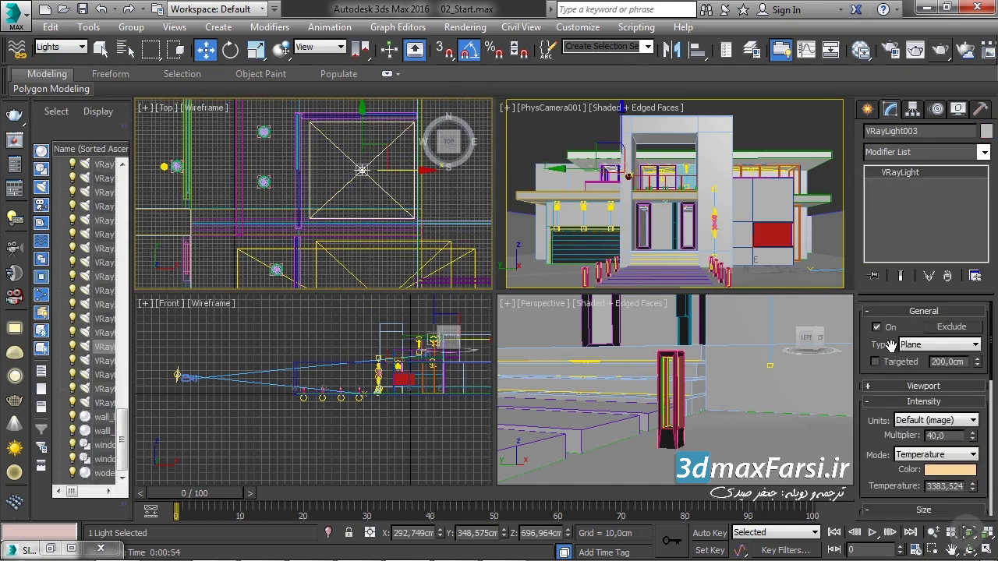
pyautogui.scroll(-3, 877, 390)
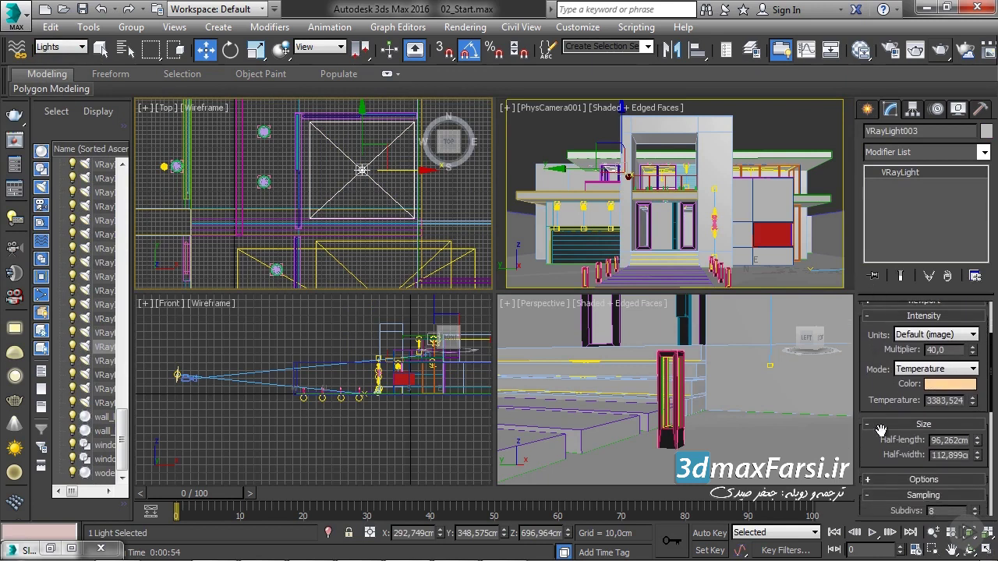
pyautogui.moveTo(873, 462); pyautogui.dragTo(857, 338)
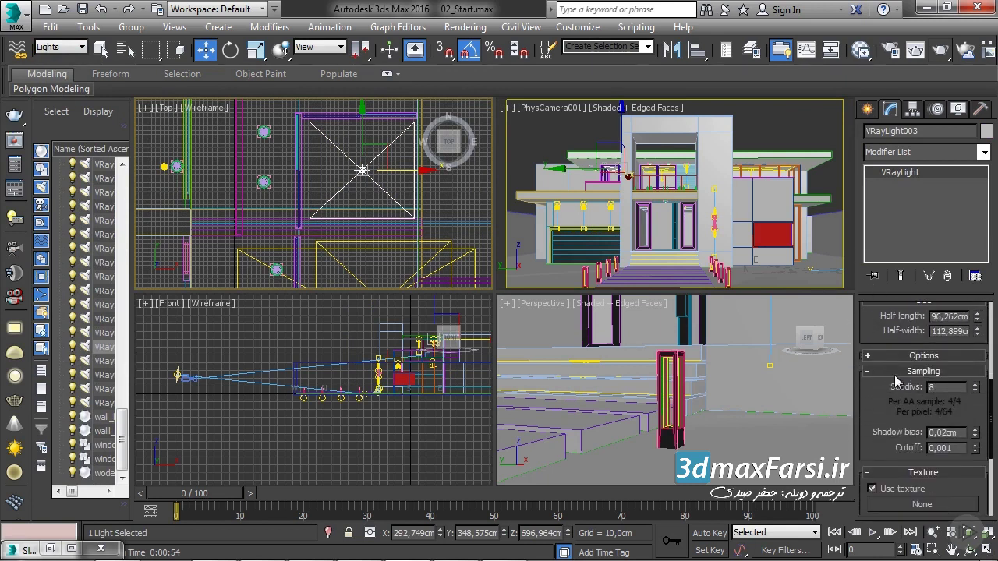
pyautogui.doubleClick(947, 388)
pyautogui.write('64')
pyautogui.press('Return')
pyautogui.hotkey('shift', 'q')
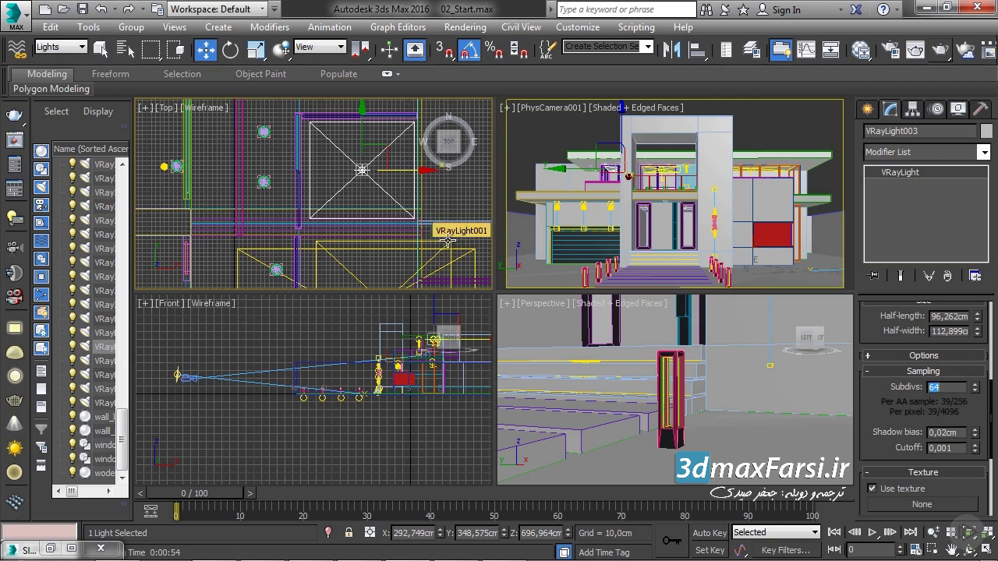
# Step: Set Sampling Subdivs to 64 on VRayLight001 and VRayLight002
pyautogui.click(448, 240)
pyautogui.doubleClick(939, 387)
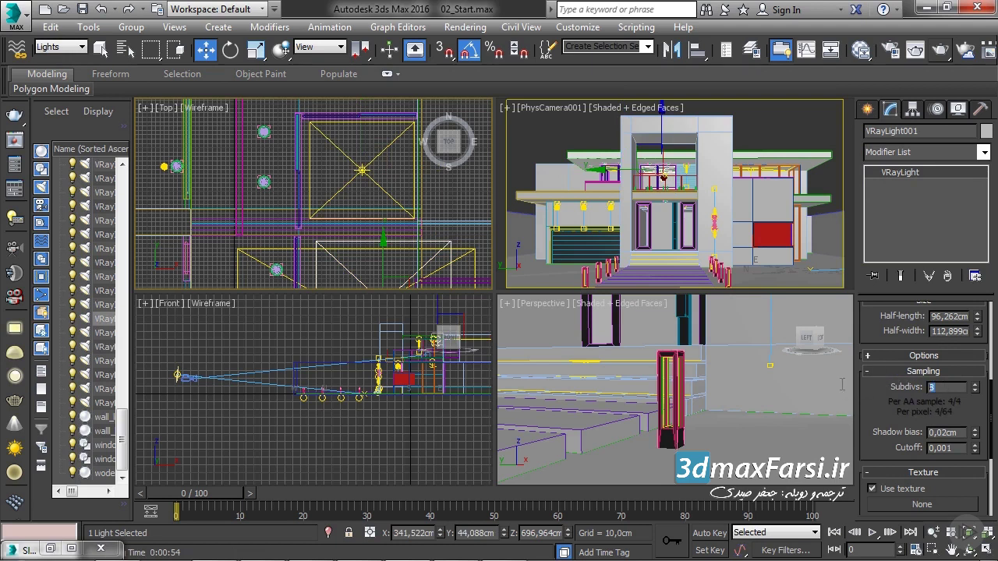
pyautogui.write('64')
pyautogui.press('Return')
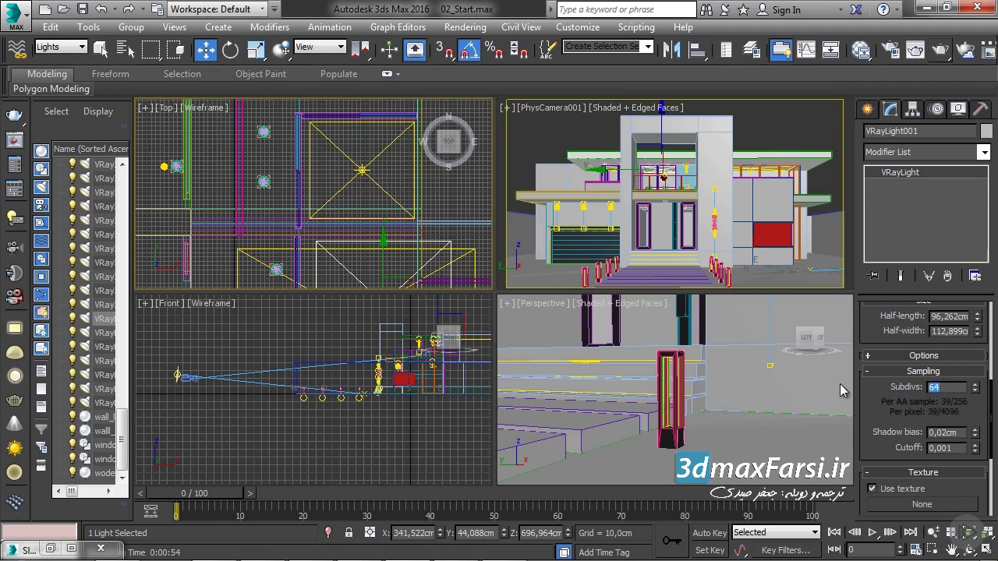
pyautogui.click(468, 251)
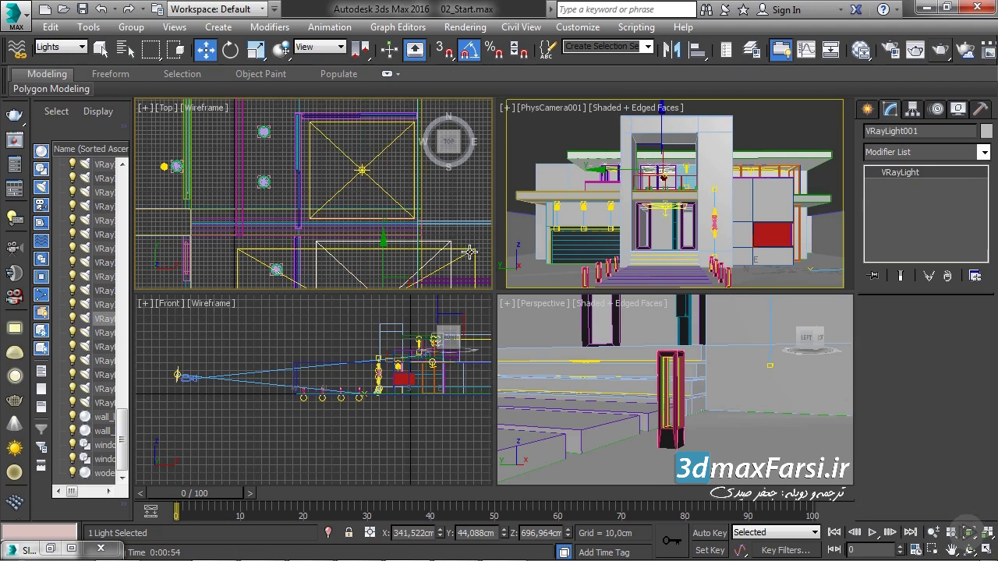
pyautogui.doubleClick(938, 386)
pyautogui.write('64')
pyautogui.press('Return')
# Step: Find VRayLight004 in the Top view and set its Sampling Subdivs to 64
pyautogui.scroll(-3, 343, 187)
pyautogui.moveTo(343, 187)
pyautogui.mouseDown(button='middle')
pyautogui.moveTo(331, 205)
pyautogui.moveTo(334, 136)
pyautogui.mouseUp(button='middle')
pyautogui.click(315, 269)
pyautogui.doubleClick(942, 385)
pyautogui.write('64')
pyautogui.press('Return')
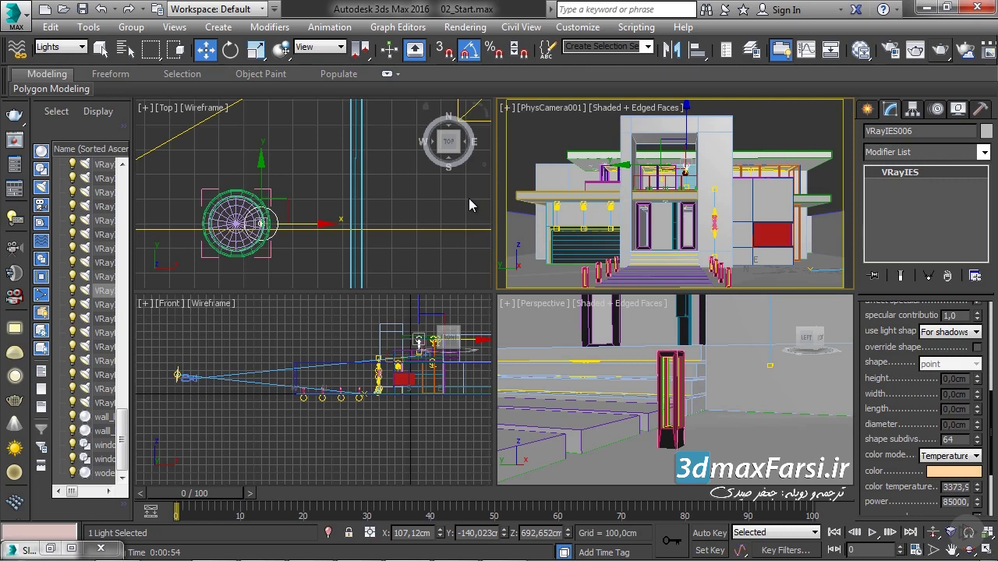
# Step: Frame the whole building plan in the Top view and select Daylight001
pyautogui.scroll(-4, 468, 198)
pyautogui.moveTo(469, 198); pyautogui.dragTo(308, 214, button='middle')
pyautogui.scroll(-3, 308, 214)
pyautogui.click(285, 217)
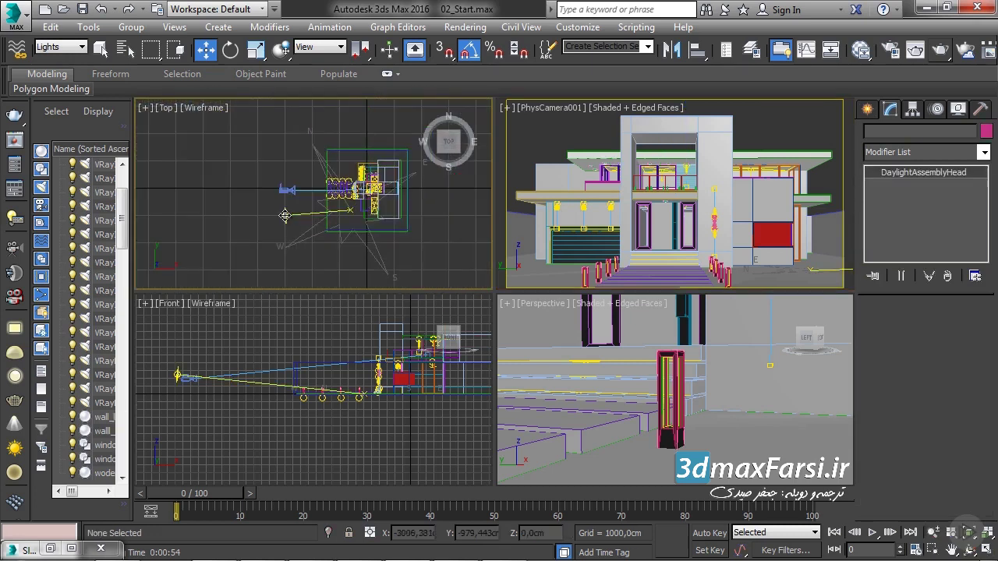
pyautogui.click(285, 216)
# Step: Set Daylight001's VRaySun shadow subdivs to 64
pyautogui.moveTo(894, 462)
pyautogui.mouseDown()
pyautogui.moveTo(901, 351)
pyautogui.moveTo(915, 320)
pyautogui.mouseUp()
pyautogui.moveTo(894, 419); pyautogui.dragTo(892, 324)
pyautogui.click(954, 372)
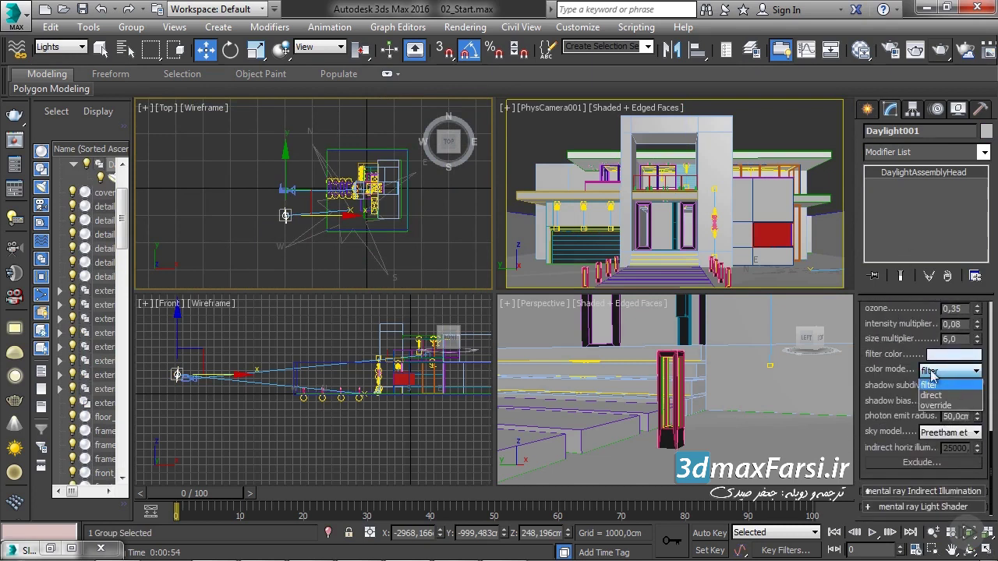
pyautogui.click(929, 383)
pyautogui.write('64')
pyautogui.press('Return')
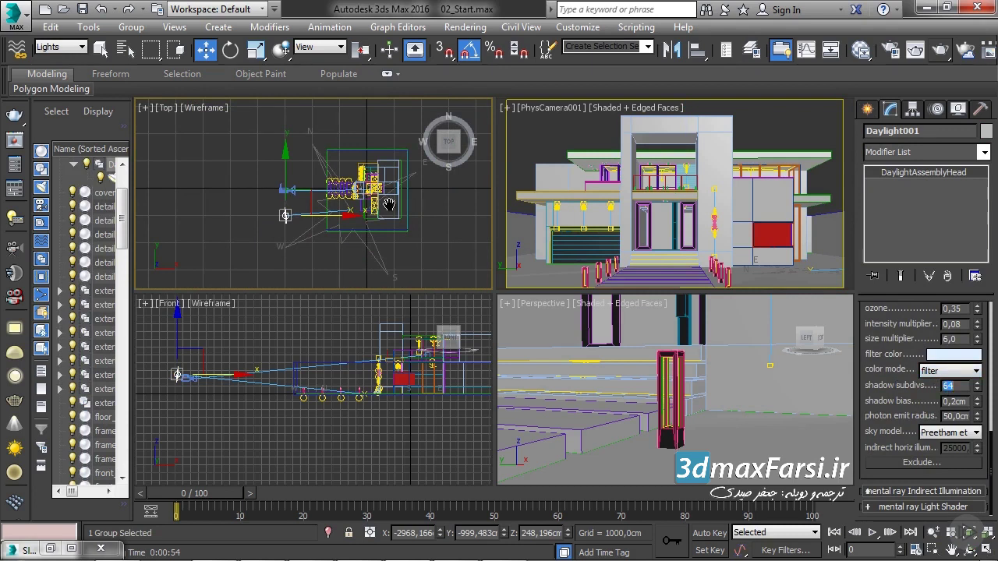
pyautogui.scroll(3, 326, 199)
pyautogui.scroll(3, 326, 199)
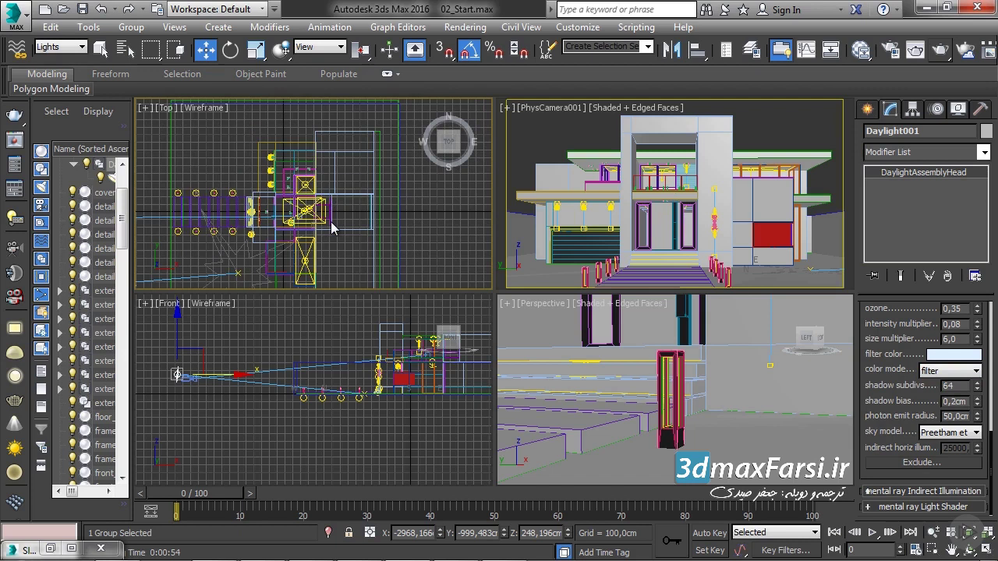
pyautogui.moveTo(332, 227); pyautogui.dragTo(363, 203, button='middle')
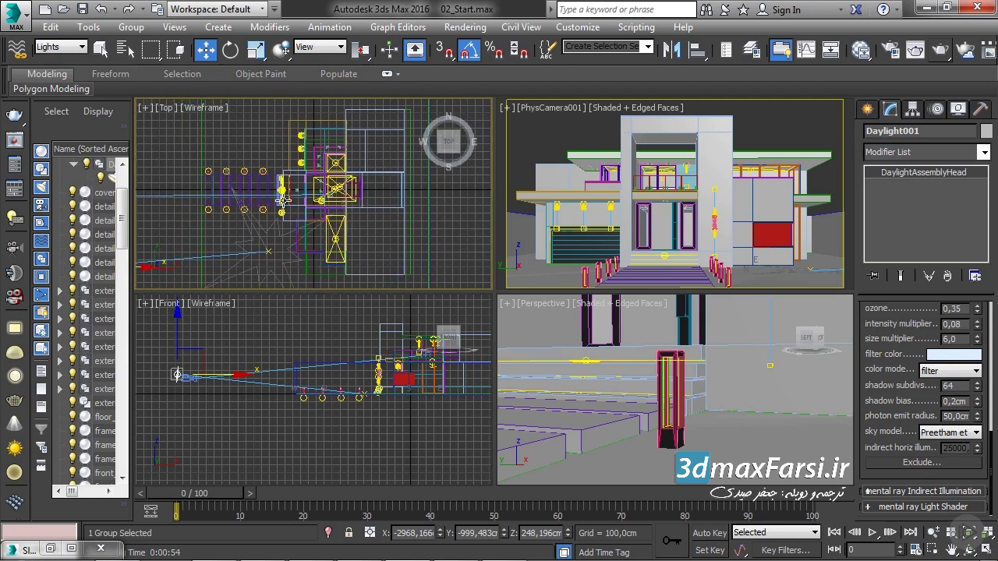